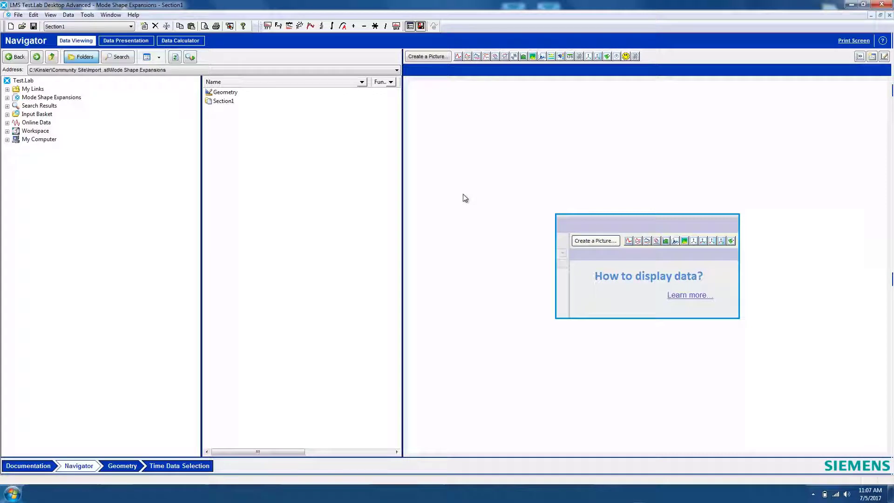
- Make sure the Geometry add-in is enabled in the list of available add-ins
click(91, 15)
click(100, 25)
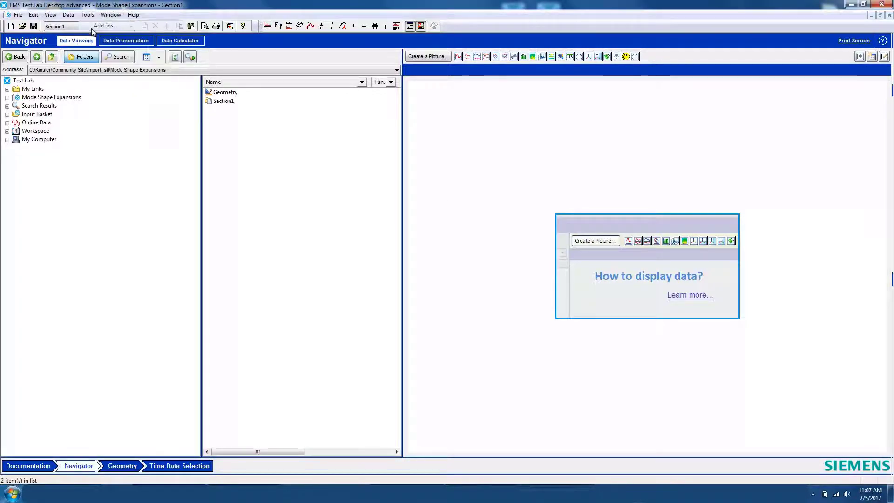
click(379, 276)
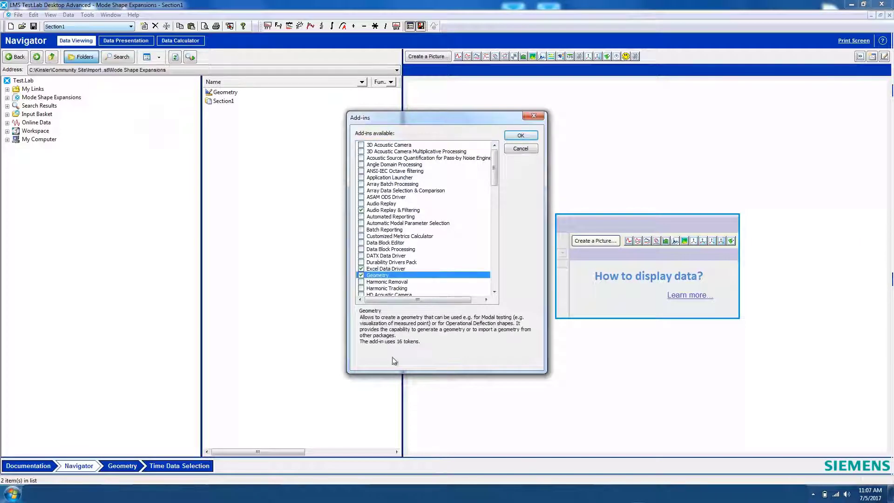
click(521, 136)
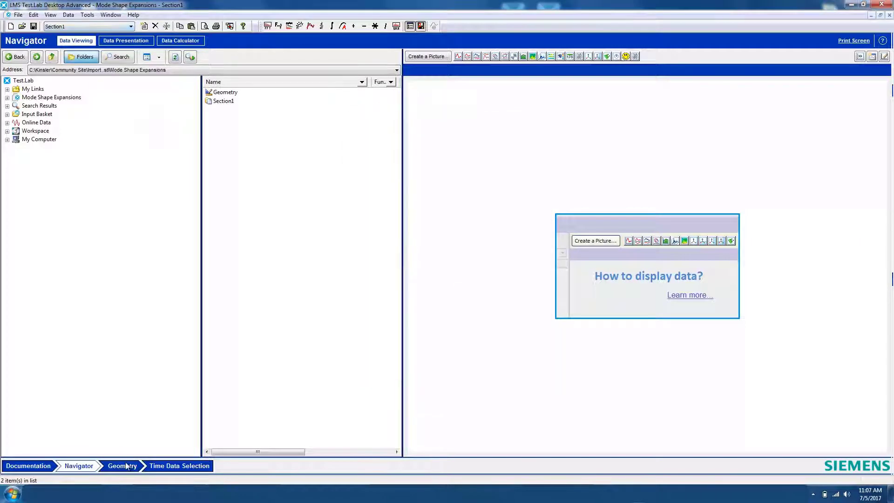
- Switch to the Geometry worksheet and browse the computer's C drive to the Modal Seminar folder under Presentations
click(125, 470)
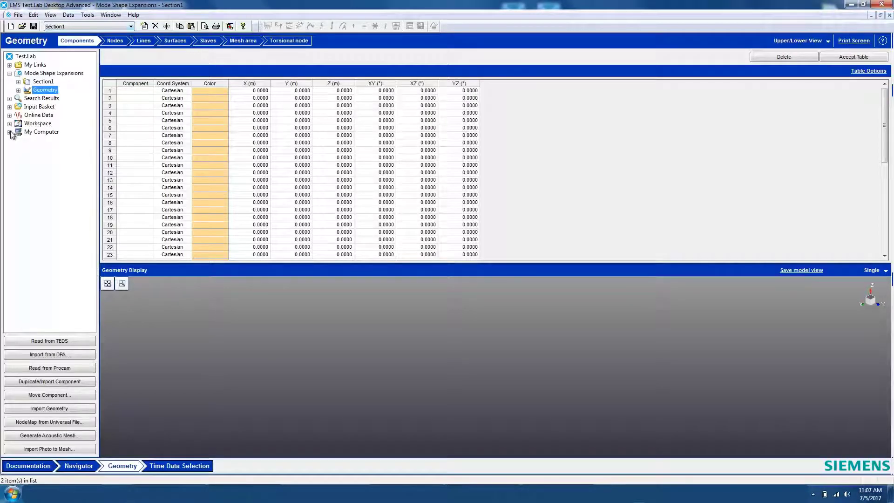
click(18, 140)
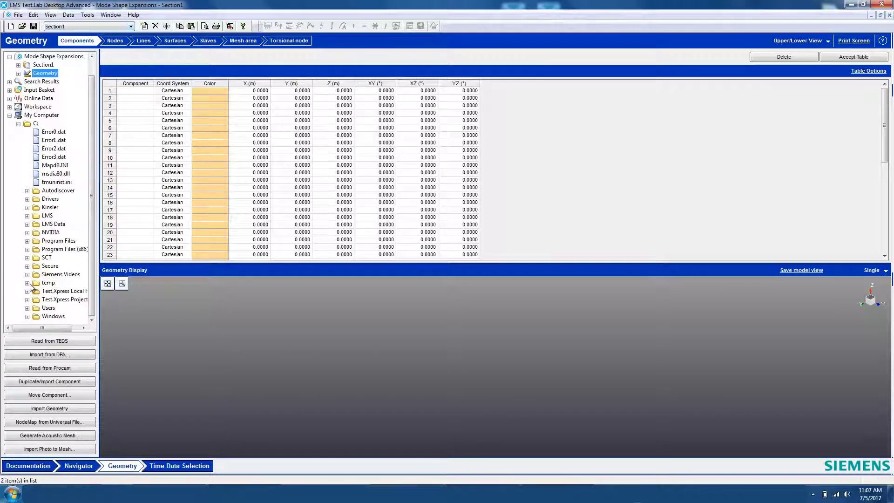
click(27, 207)
scroll(28, 211, down, 6)
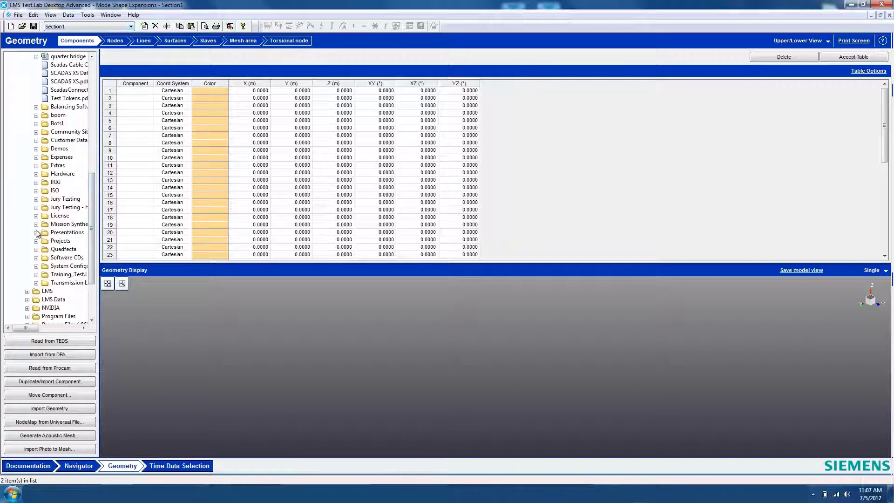
click(36, 233)
click(44, 266)
- Expand the Demo folder and its Mode Shape Expansions project down to the components in its geometry
click(53, 300)
drag(91, 240, 91, 258)
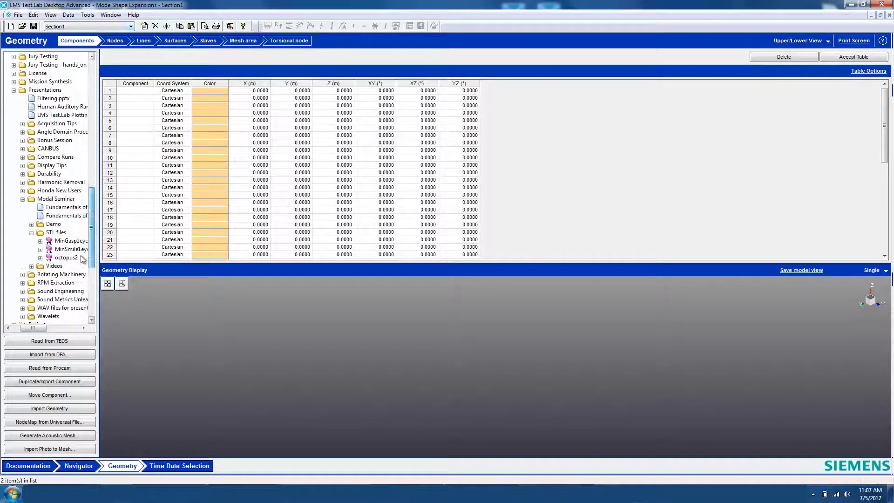
click(31, 232)
click(31, 224)
drag(41, 328, 33, 328)
click(38, 250)
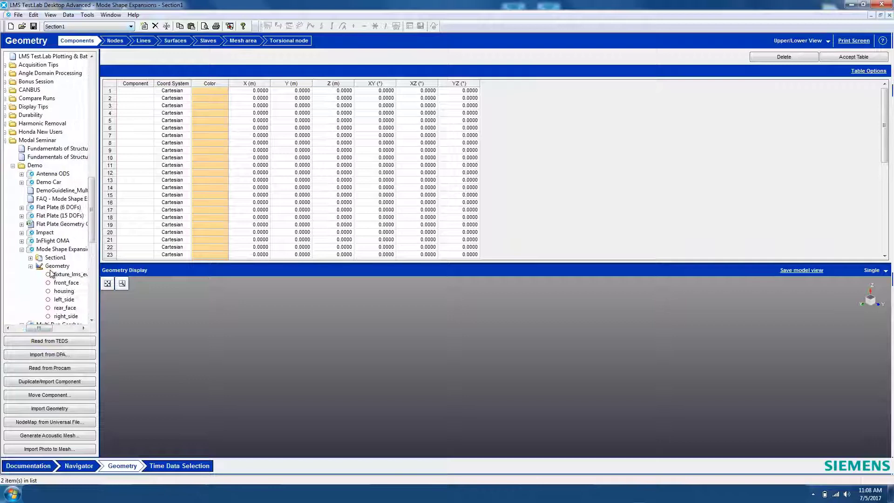
- Import the fixture_lms_eva component as the project's geometry, replacing the current geometry
click(80, 276)
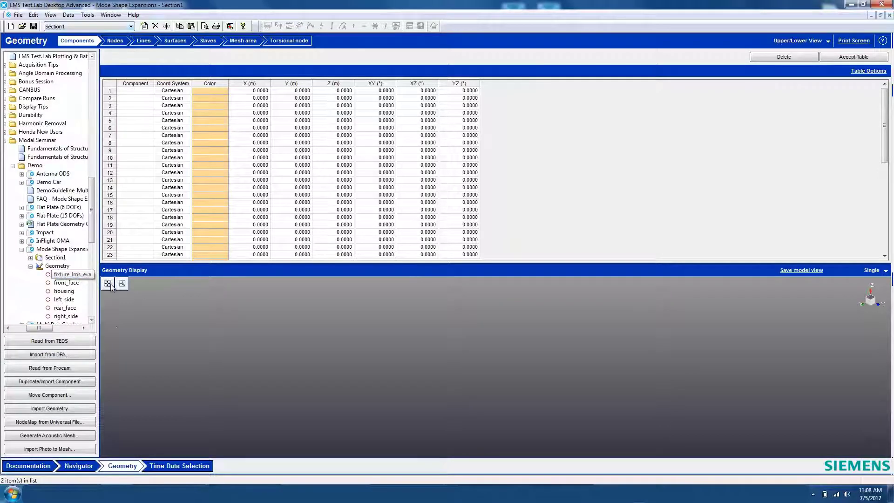
click(84, 409)
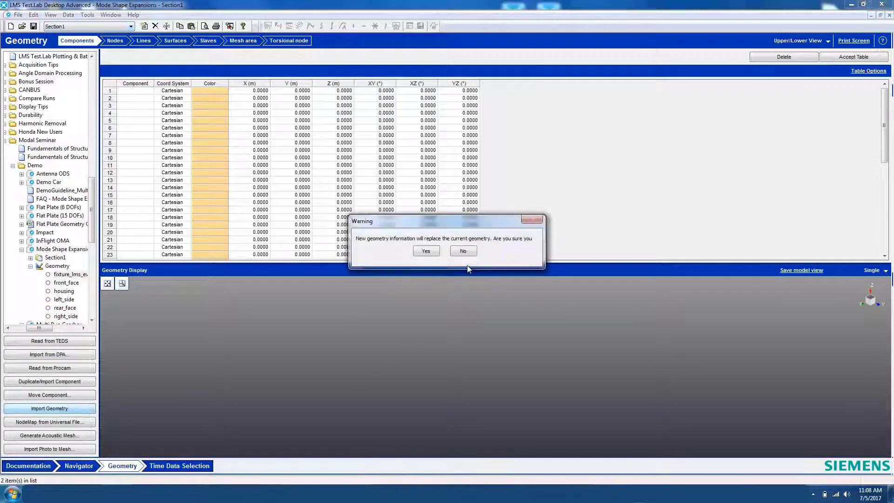
click(426, 252)
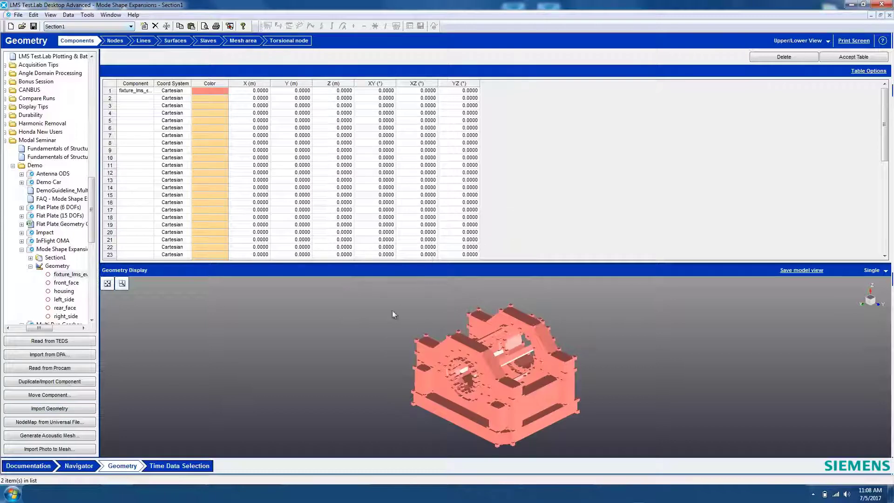
- Import the front_face, housing, left_side, rear_face and right_side components from the Demo project into the current geometry
scroll(70, 232, down, 2)
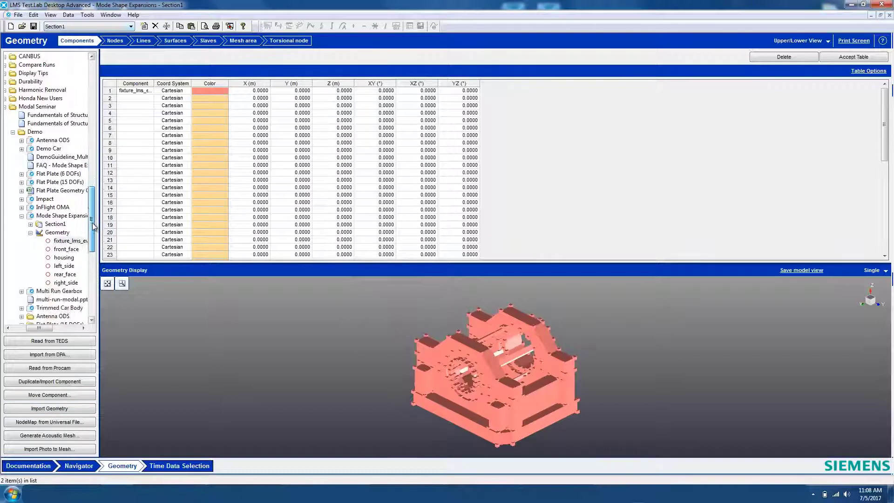
click(72, 242)
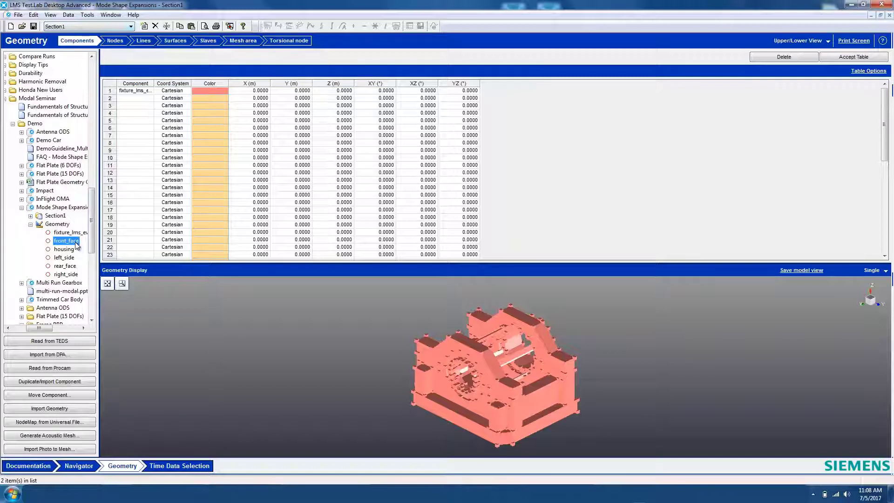
shift+click(68, 275)
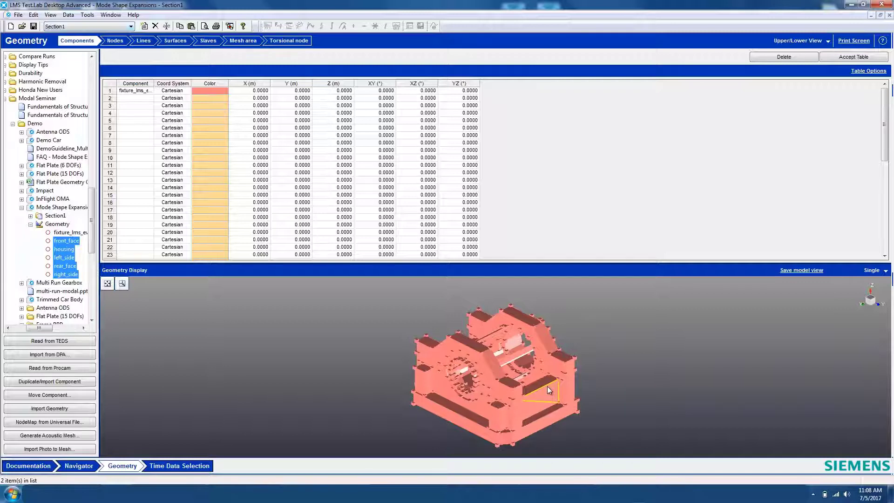
click(65, 382)
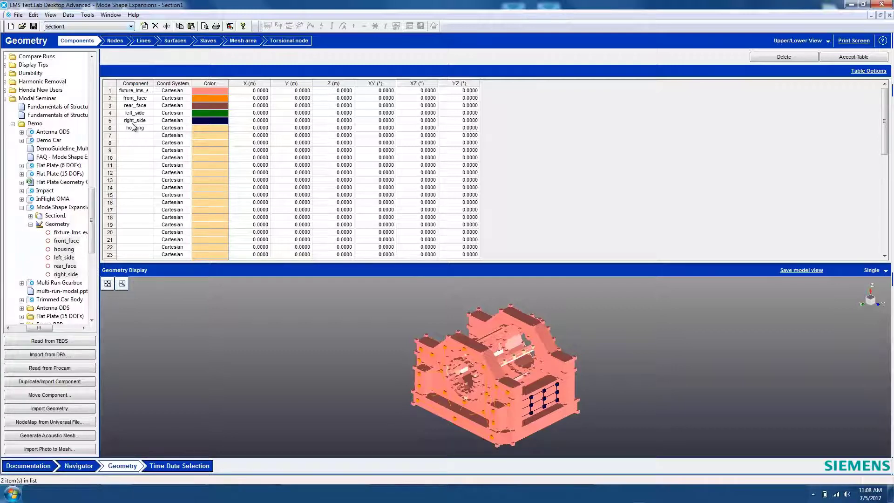
- Add lines connecting front_face node 5 and rear_face node 17 to nearby nodes of the fixture_lms_eva component
click(154, 44)
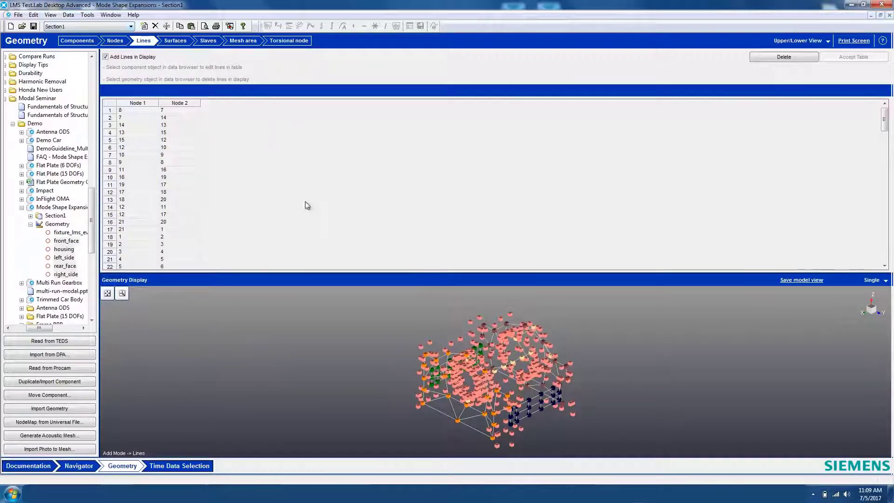
drag(333, 273, 319, 146)
middle_drag(353, 261, 359, 261)
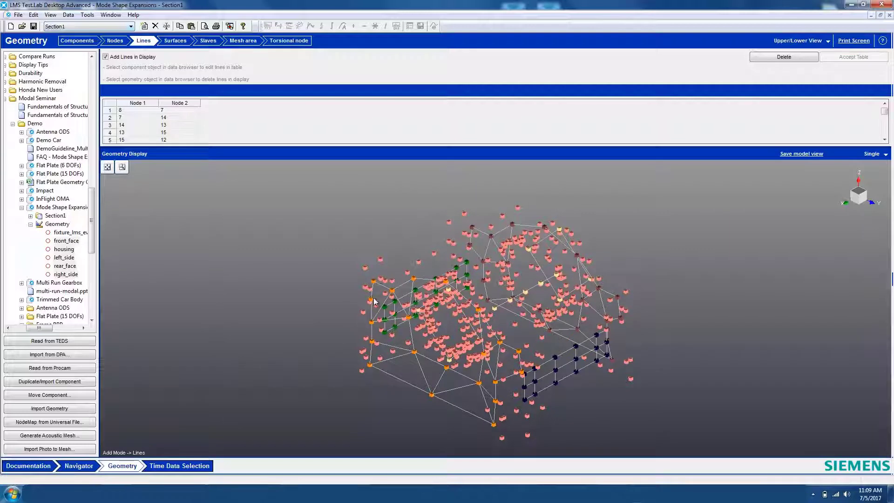
scroll(370, 290, up, 5)
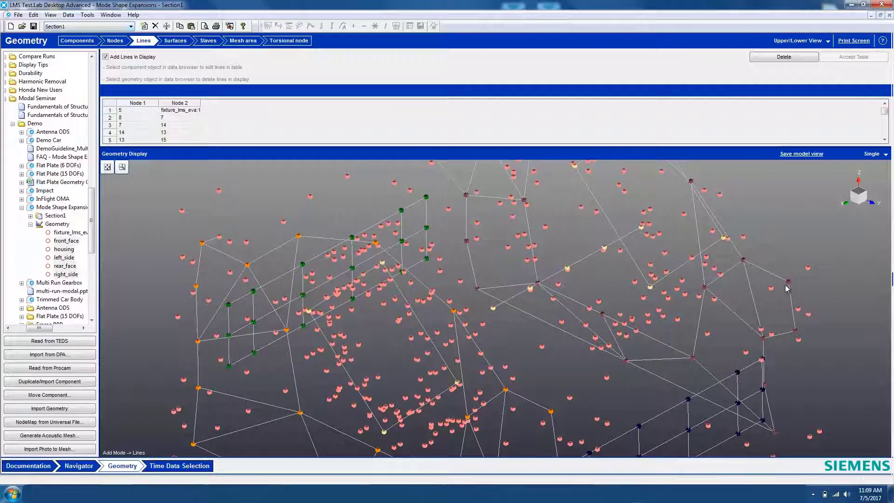
click(808, 269)
middle_drag(786, 374, 756, 372)
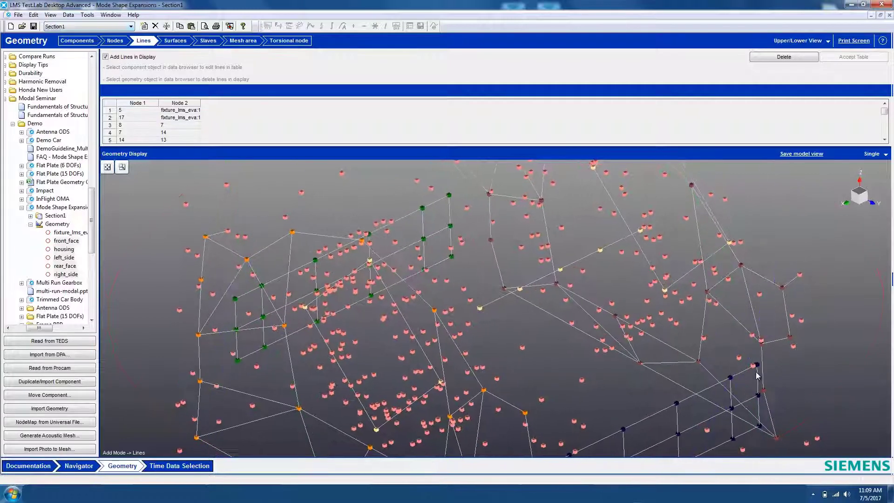
- Add lines connecting right_side node 19, left_side node 19 and housing node 23 to nearby nodes of the fixture_lms_eva component
click(757, 367)
click(449, 195)
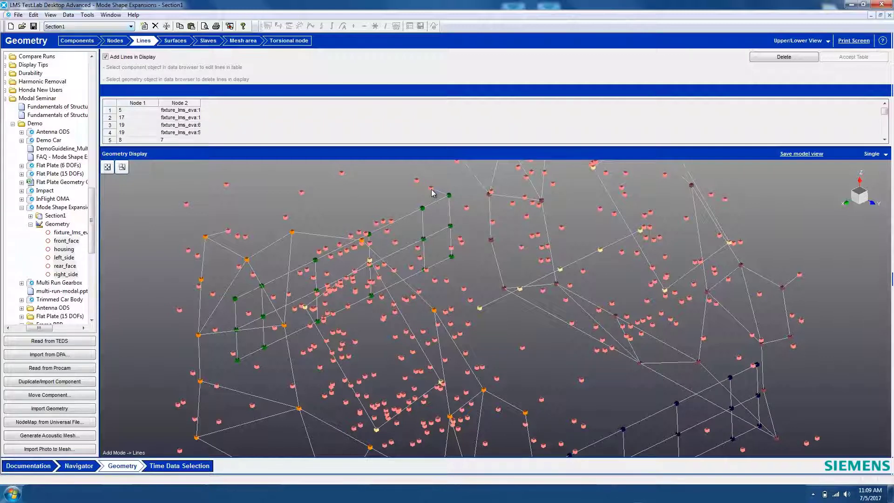
click(370, 261)
scroll(304, 314, down, 1)
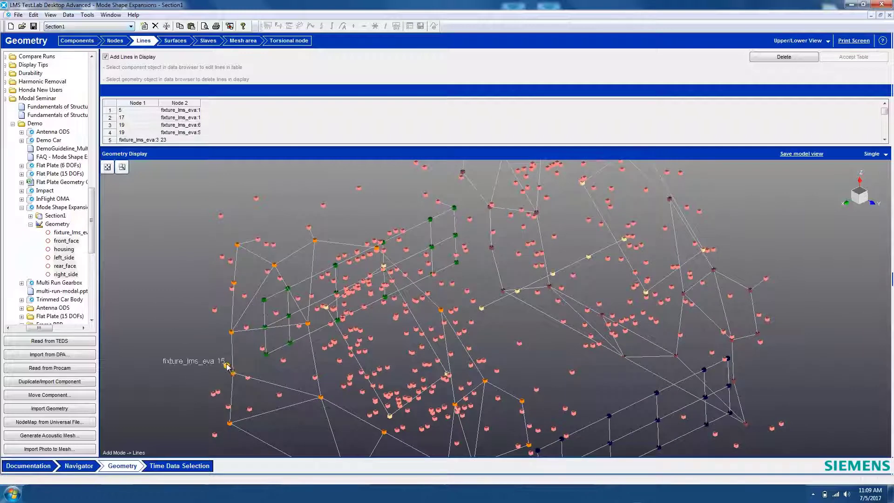
scroll(247, 421, down, 1)
middle_drag(308, 269, 412, 311)
scroll(412, 311, down, 1)
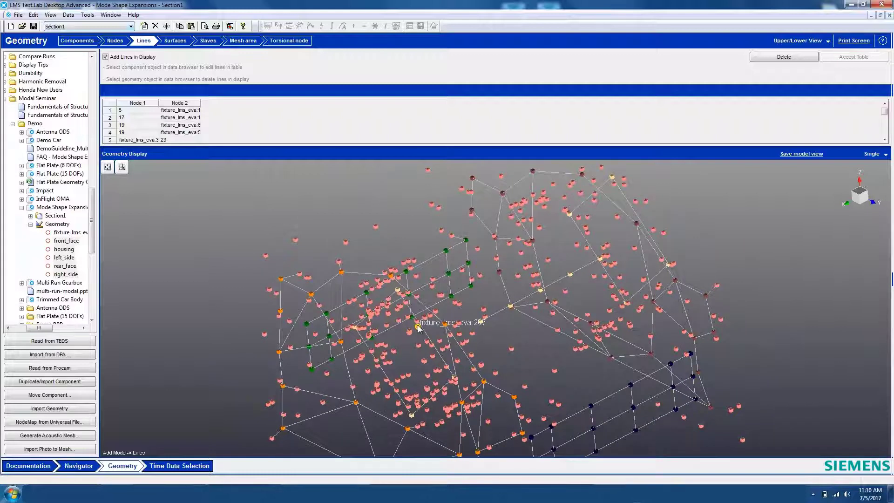
- Show the project's Geometry in a new geometry display in Navigator and turn on the deformed model's markers
click(87, 467)
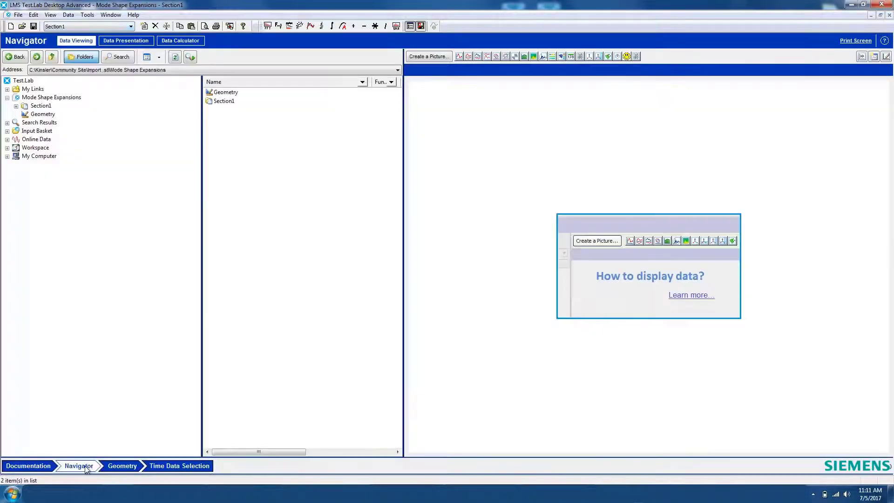
click(589, 57)
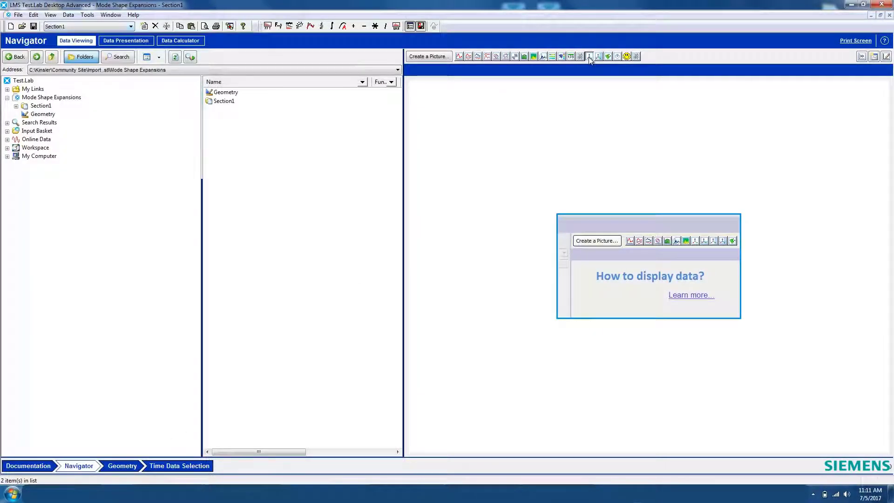
click(35, 107)
drag(36, 114, 528, 168)
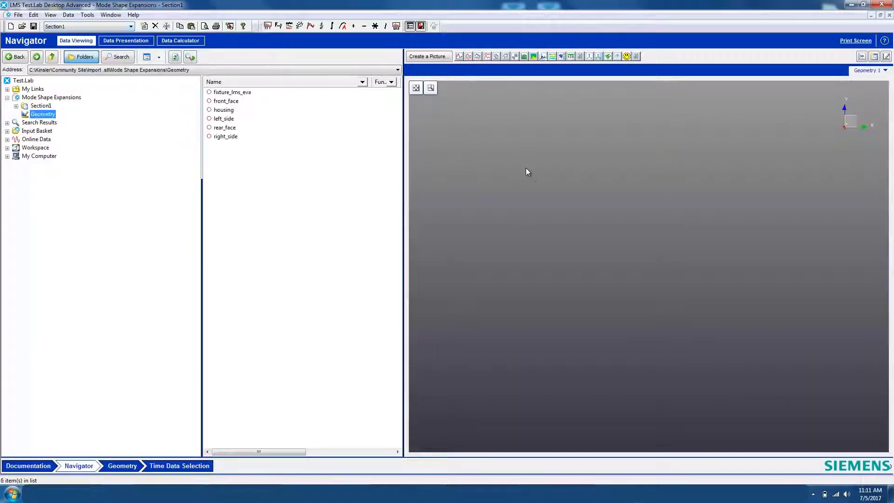
right_click(457, 120)
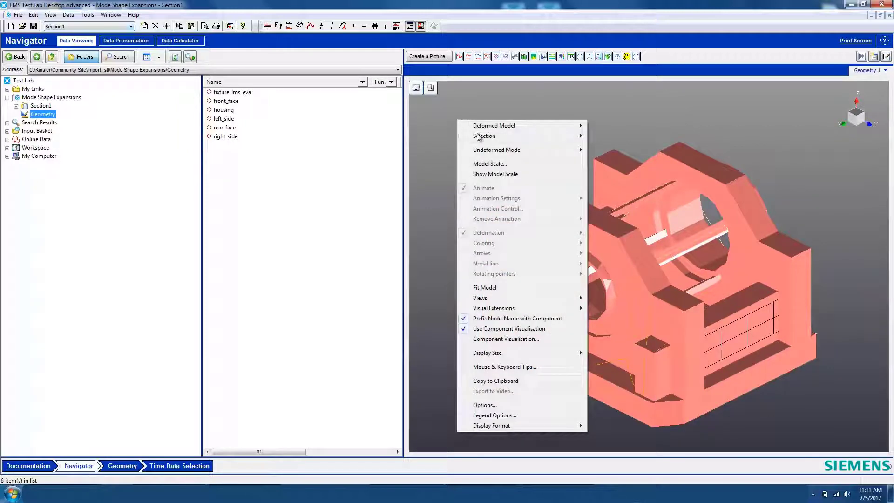
mouse_move(589, 128)
click(676, 125)
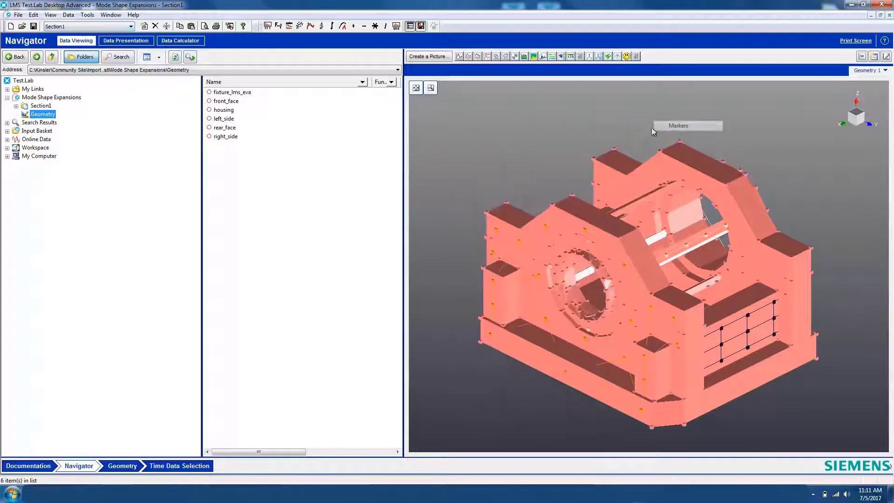
- Animate the geometry with the 588 Hz mode from the ODS Mode Set in Section1's ODSProcessing_1 folder
click(17, 106)
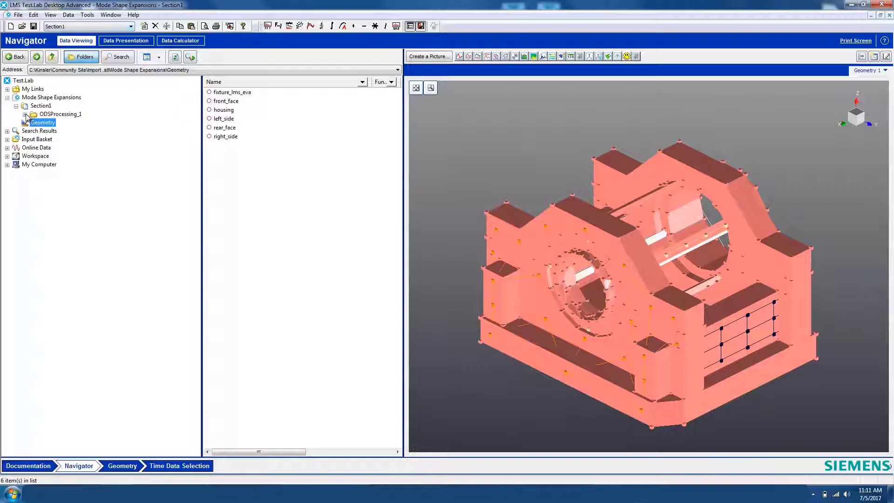
click(24, 114)
click(65, 123)
click(240, 92)
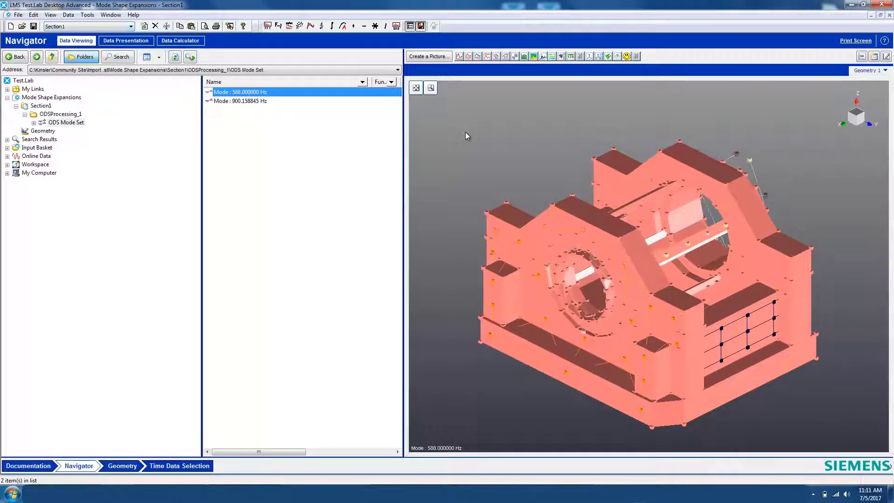
- Set the animation's expansion method to Automatic Topological so the fixture component follows the measured mode shape
right_click(466, 132)
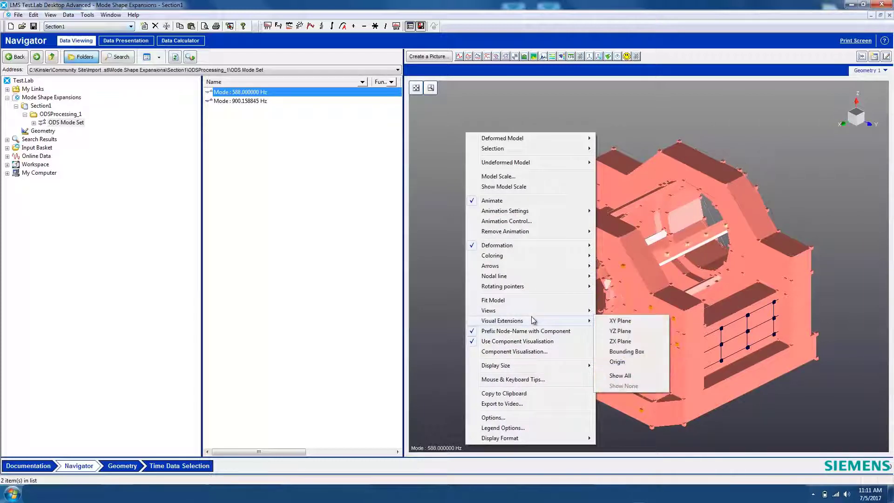
mouse_move(531, 211)
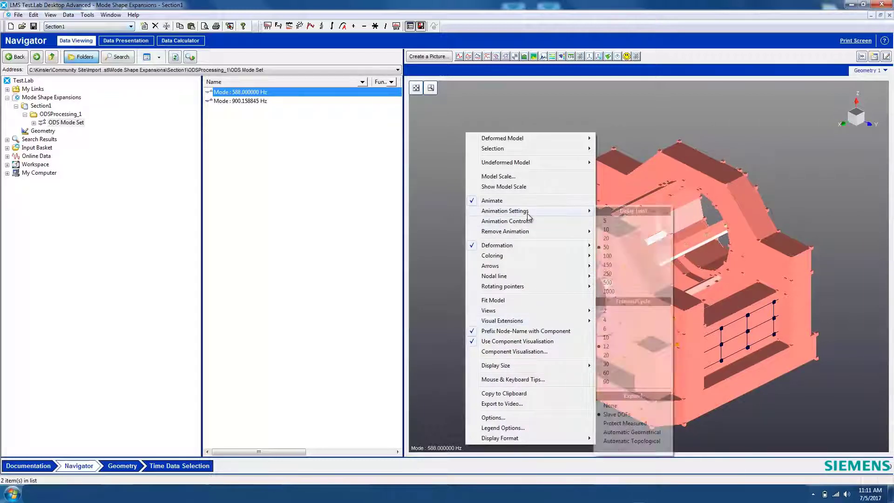
click(662, 442)
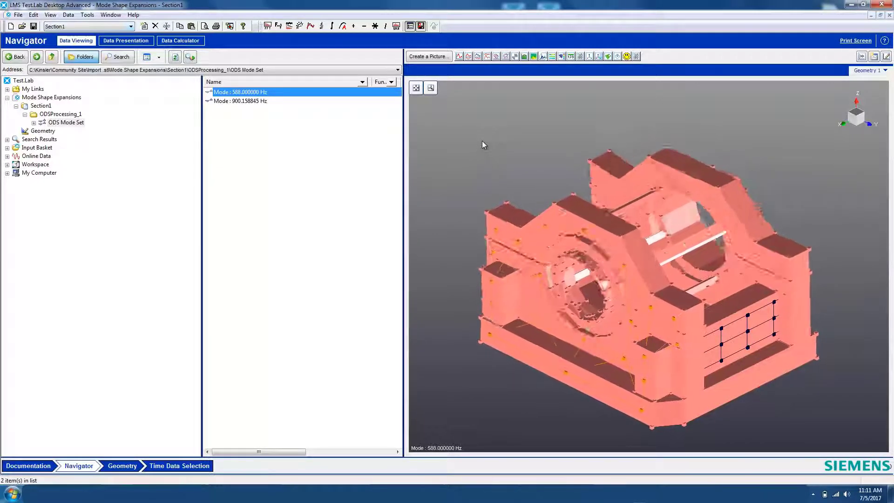
drag(819, 298, 541, 373)
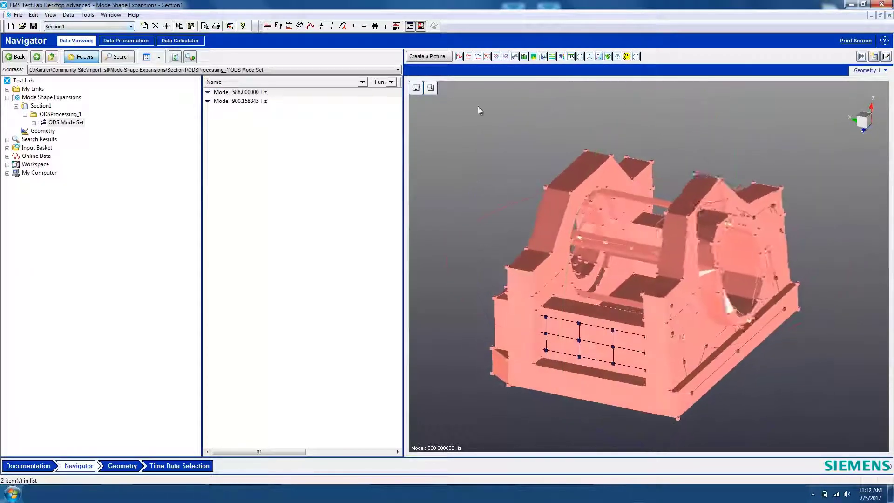
drag(489, 227, 485, 237)
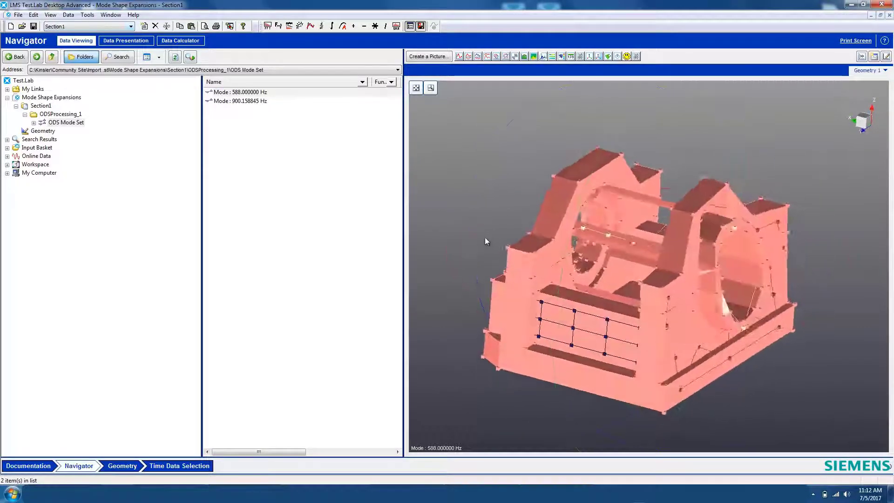
- Hide the front_face, rear_face, left_side, right_side, housing and Geometry0 components so only fixture_lms_eva is displayed
right_click(473, 101)
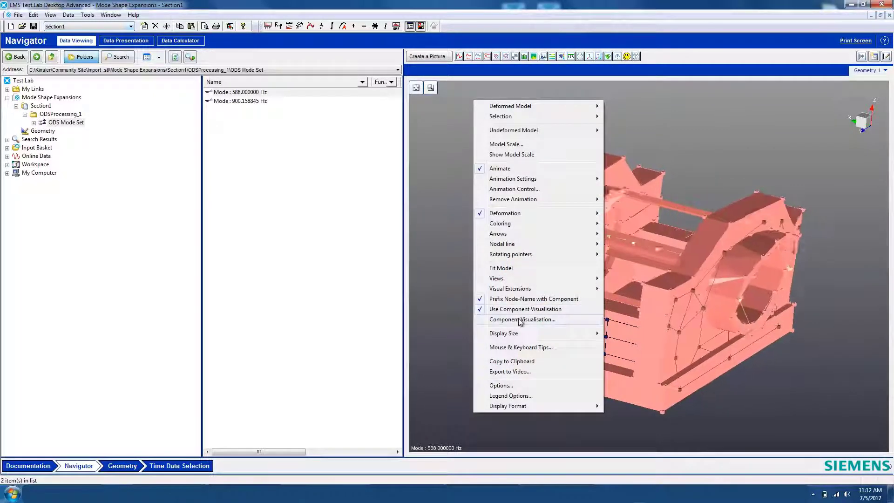
click(566, 323)
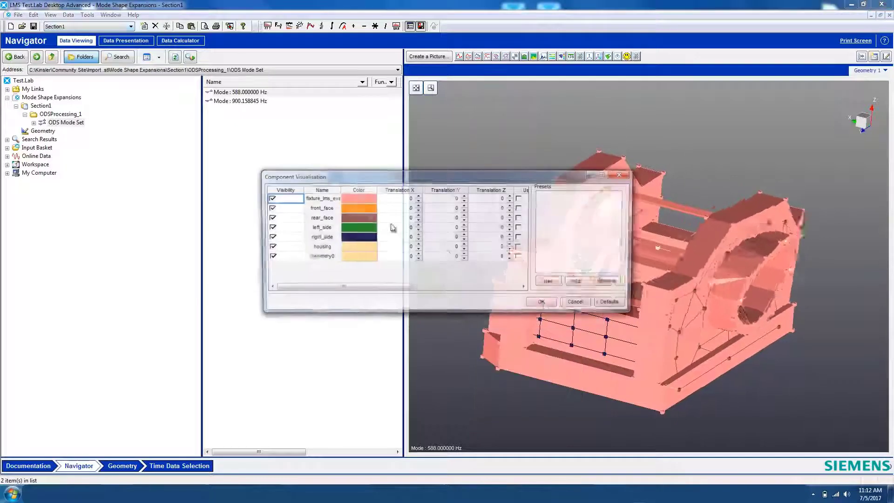
click(269, 208)
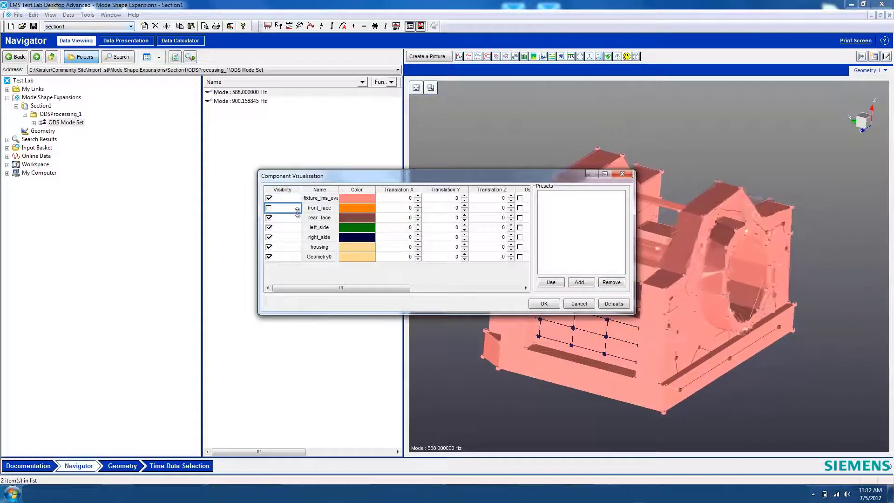
drag(299, 212, 298, 261)
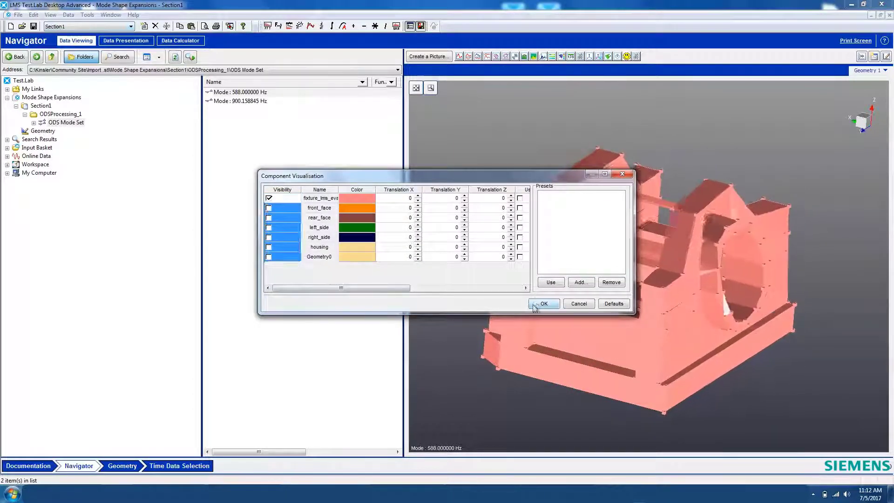
click(541, 304)
- Turn on coloring for the animated fixture and view the 900.158845 Hz mode from the ODS Mode Set
right_click(454, 107)
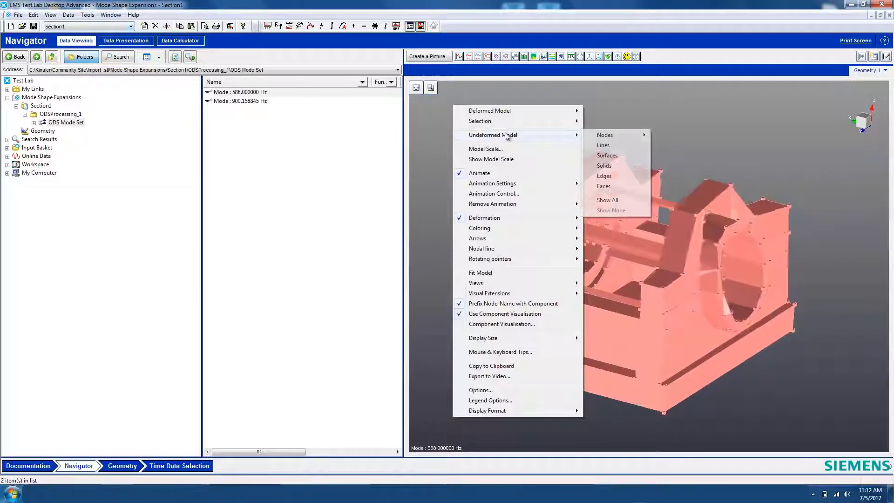
mouse_move(503, 232)
click(594, 227)
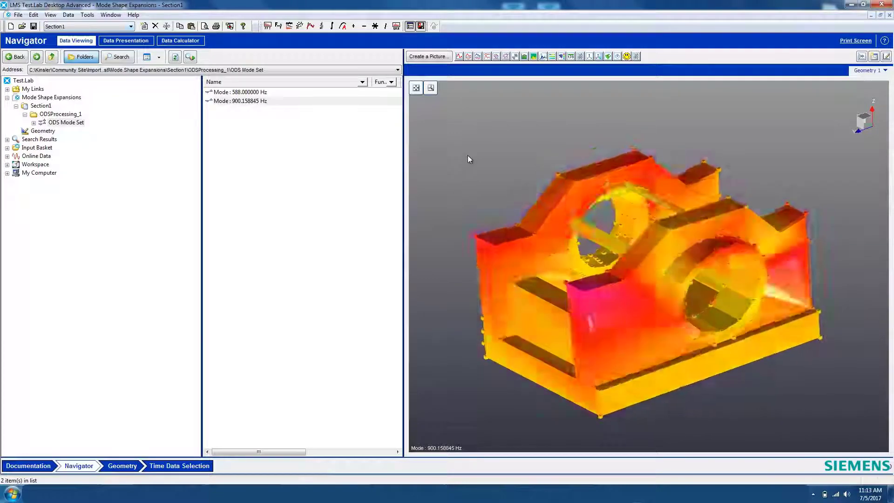
drag(478, 145, 480, 144)
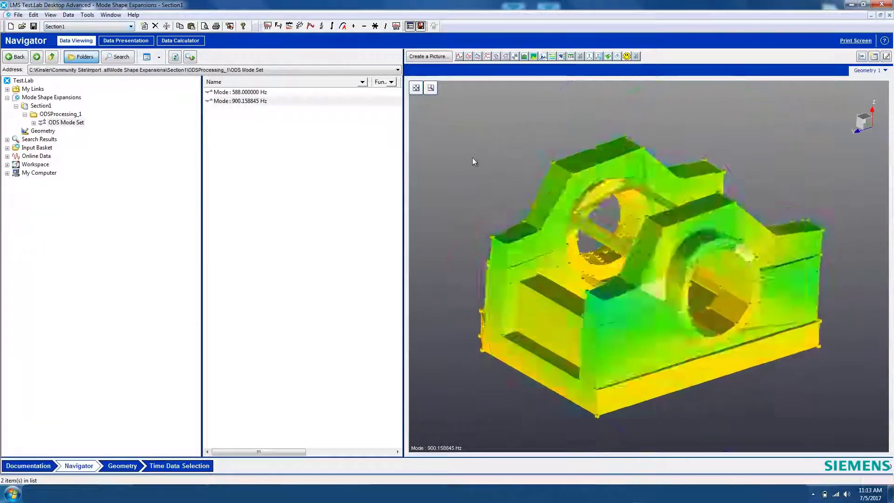